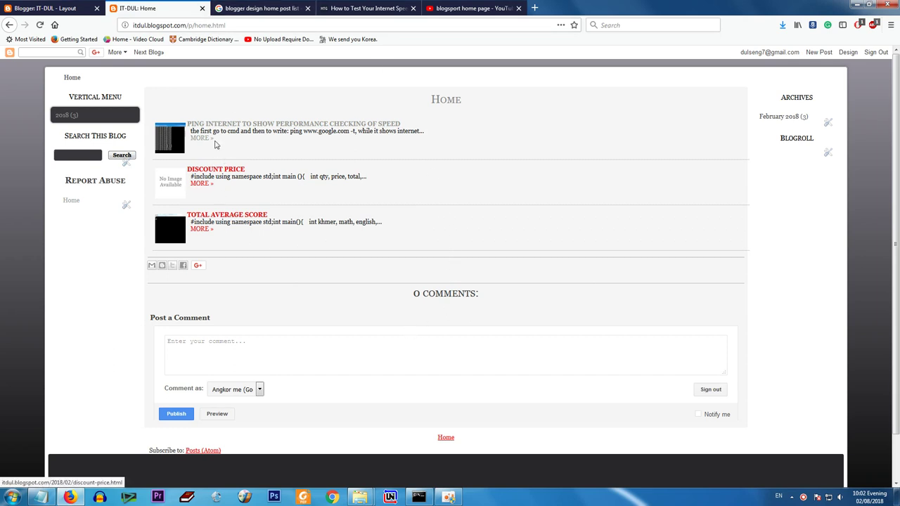
- Read the ping internet post and the Discount Price post from the blog's home page, returning to Home after each
{"action": "left_click", "coordinate": [232, 124]}
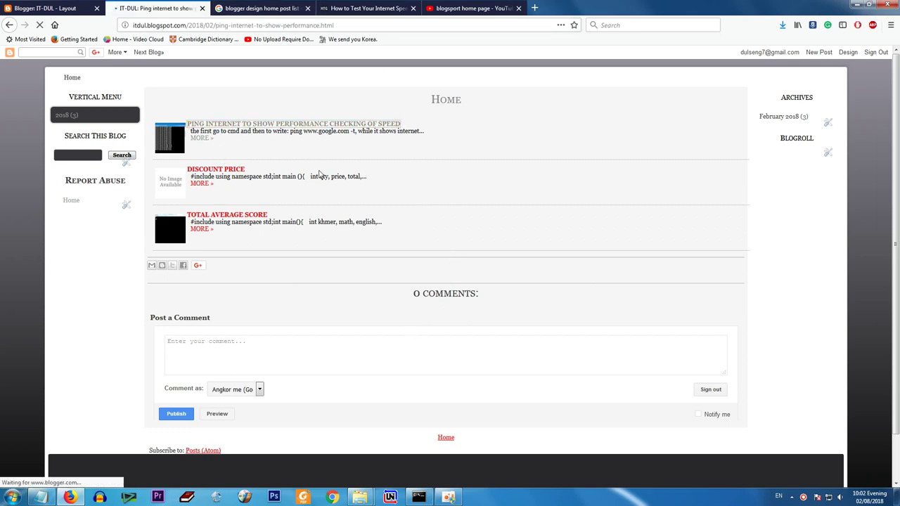
{"action": "scroll", "coordinate": [415, 193], "scroll_direction": "down", "scroll_amount": 3}
{"action": "scroll", "coordinate": [438, 215], "scroll_direction": "down", "scroll_amount": 3}
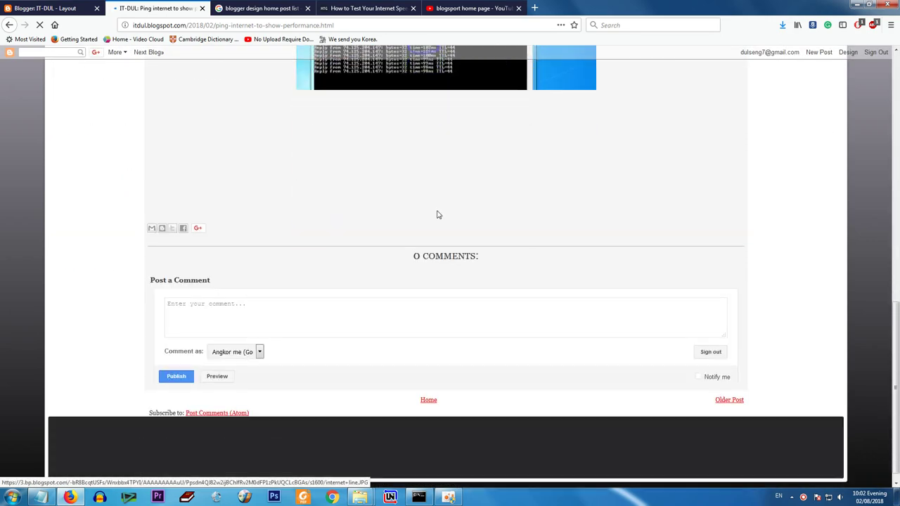
{"action": "scroll", "coordinate": [438, 215], "scroll_direction": "up", "scroll_amount": 7}
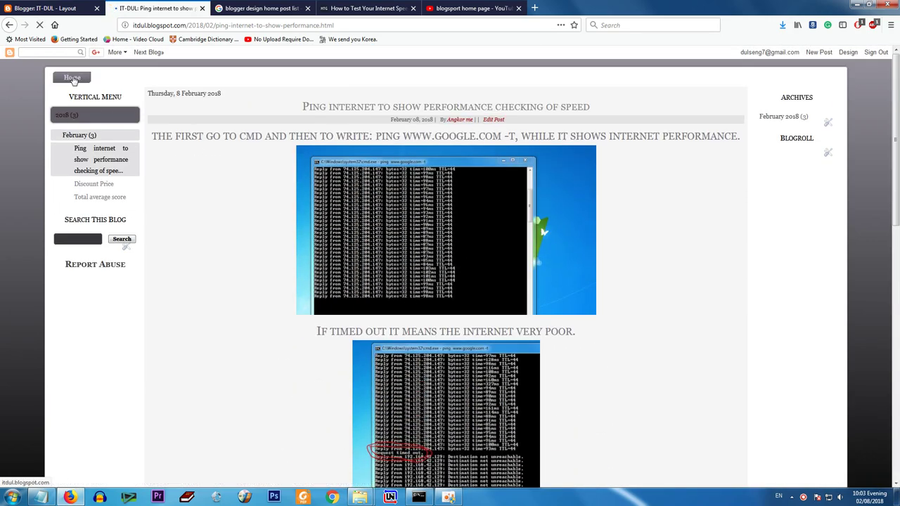
{"action": "left_click", "coordinate": [73, 78]}
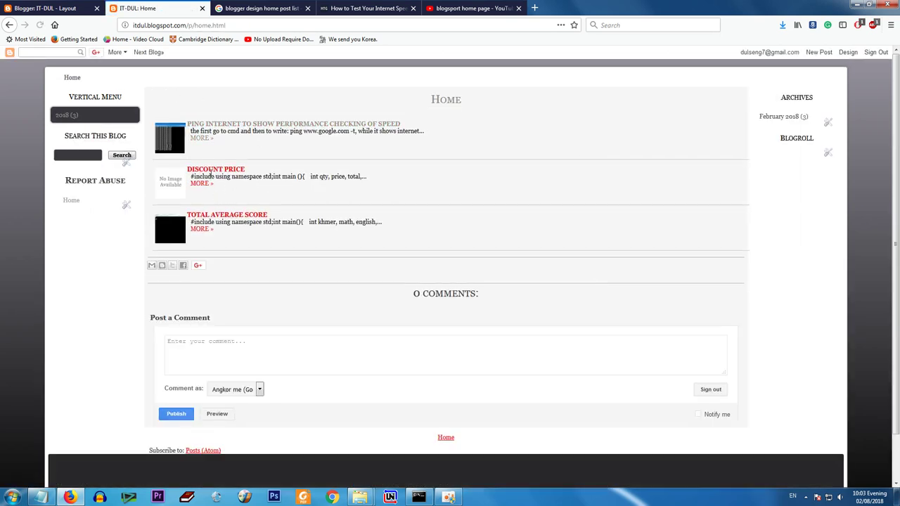
{"action": "left_click", "coordinate": [209, 169]}
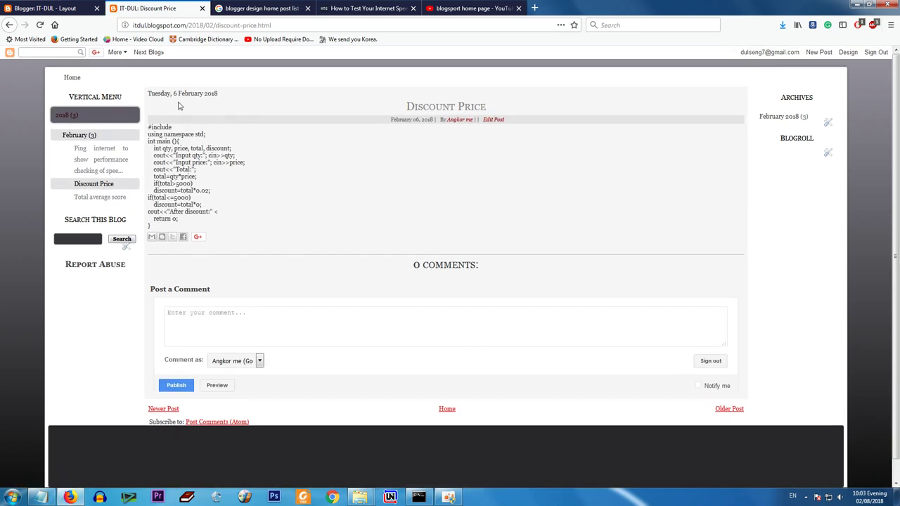
{"action": "left_click", "coordinate": [66, 80]}
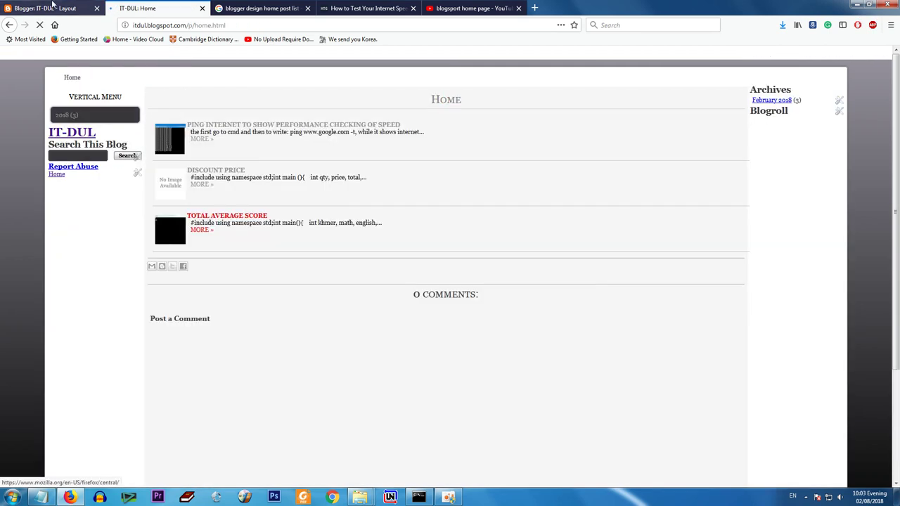
- Switch to the IT-DUL blog's Blogger dashboard and open the existing Home page in the page editor
{"action": "left_click", "coordinate": [50, 7]}
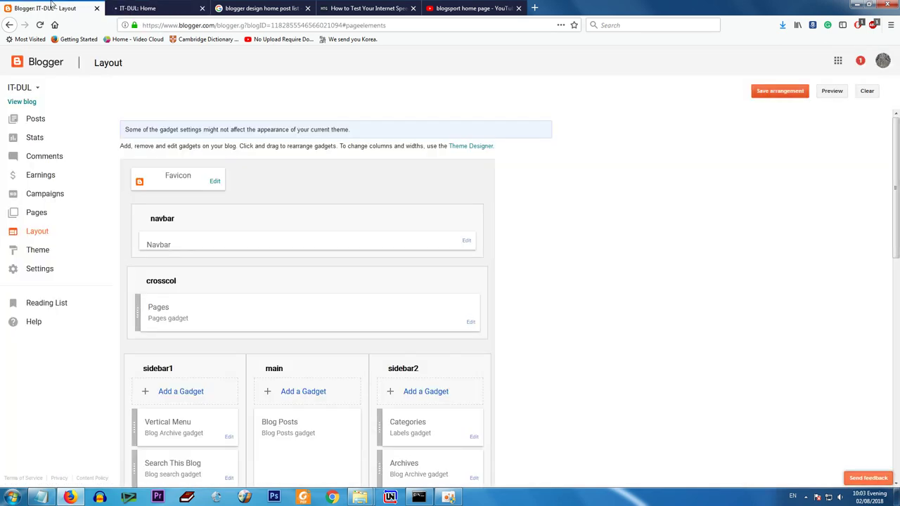
{"action": "left_click", "coordinate": [21, 89]}
{"action": "left_click", "coordinate": [145, 90]}
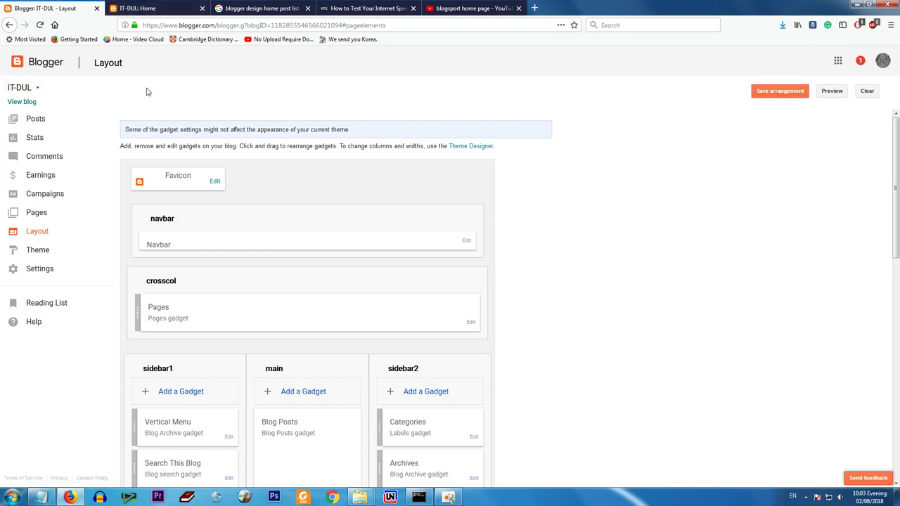
{"action": "left_click", "coordinate": [33, 123]}
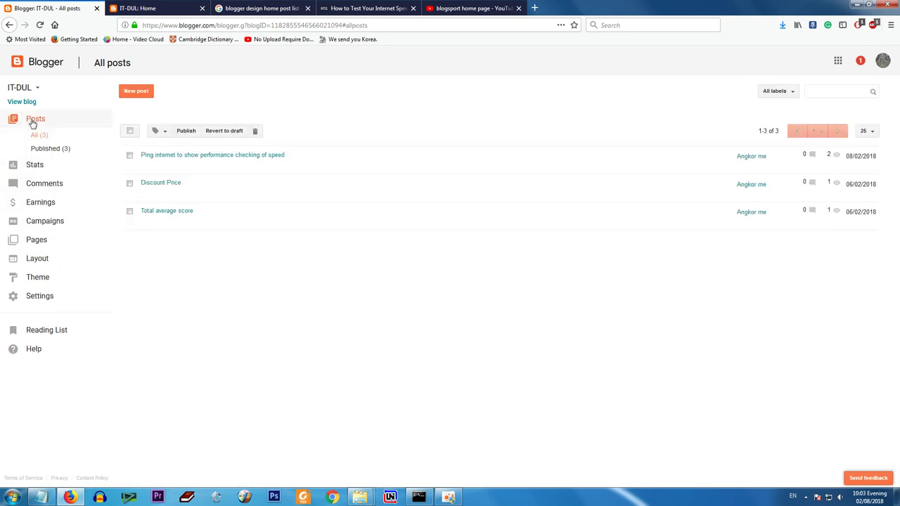
{"action": "left_click", "coordinate": [34, 241]}
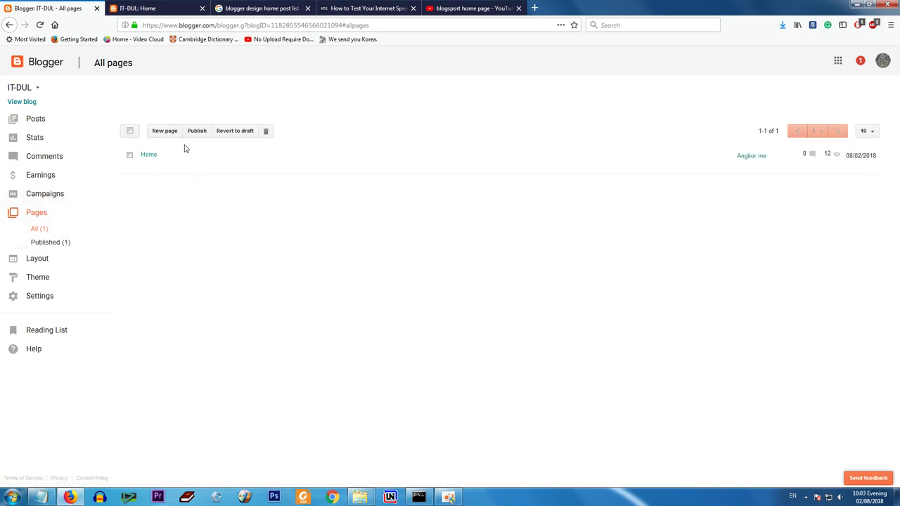
{"action": "left_click", "coordinate": [147, 167]}
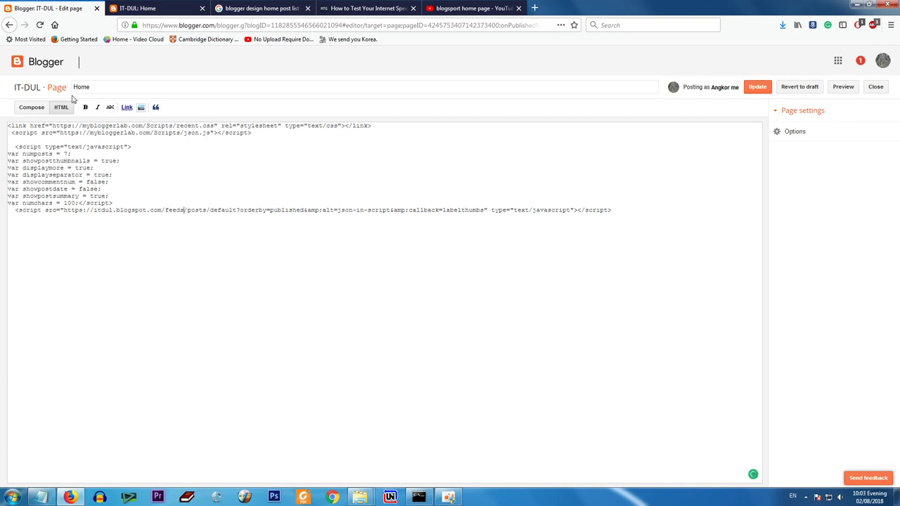
- Examine the Home page's title and its HTML code, comparing the HTML view with the Compose view
{"action": "left_click_drag", "start_coordinate": [125, 85], "coordinate": [70, 87]}
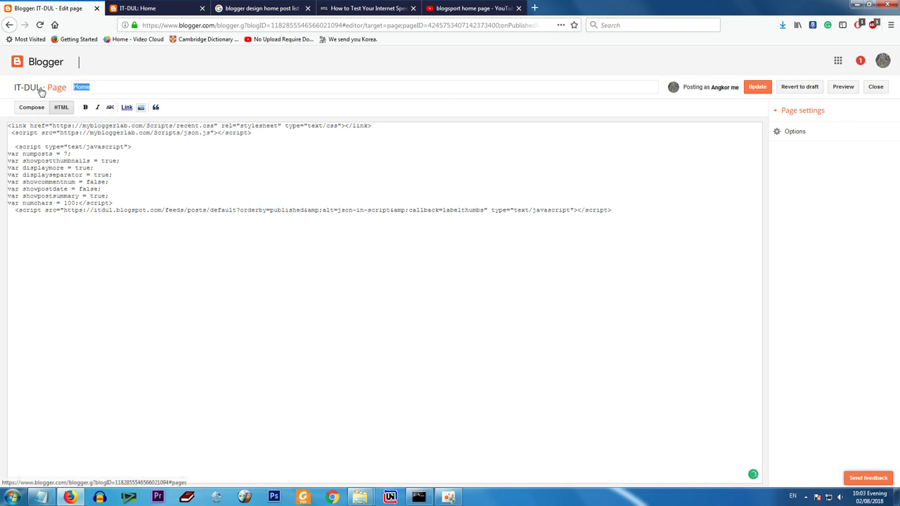
{"action": "type", "text": "H"}
{"action": "left_click", "coordinate": [480, 342]}
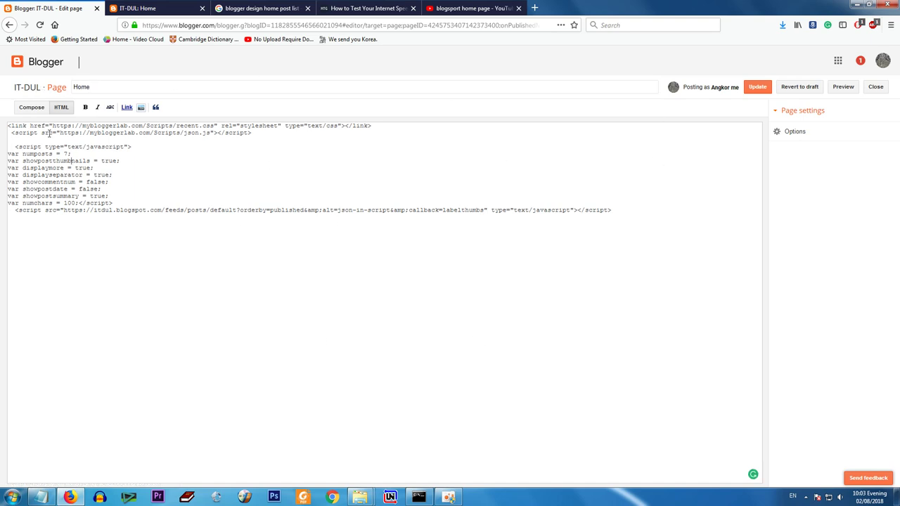
{"action": "left_click", "coordinate": [31, 108]}
{"action": "left_click", "coordinate": [61, 107]}
{"action": "left_click", "coordinate": [26, 108]}
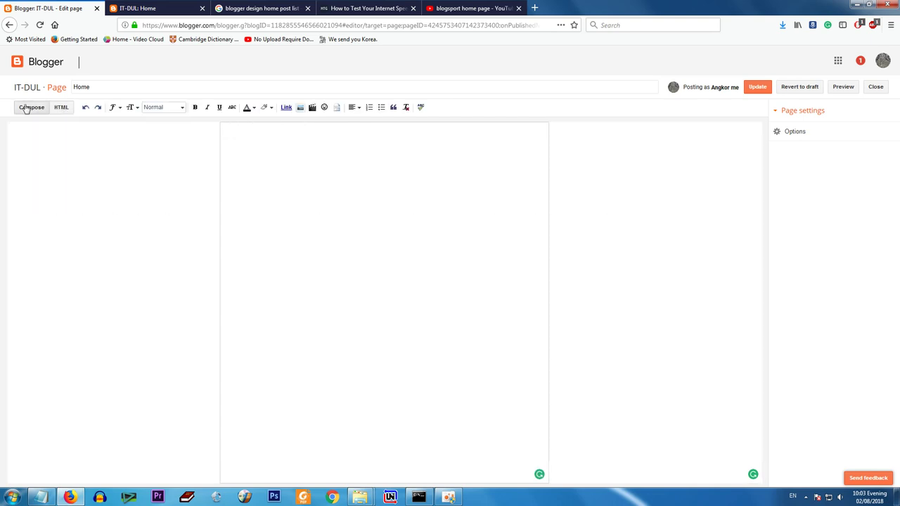
- Leave the page editor and return to the blog's list of pages
{"action": "left_click", "coordinate": [24, 62]}
{"action": "left_click", "coordinate": [523, 226]}
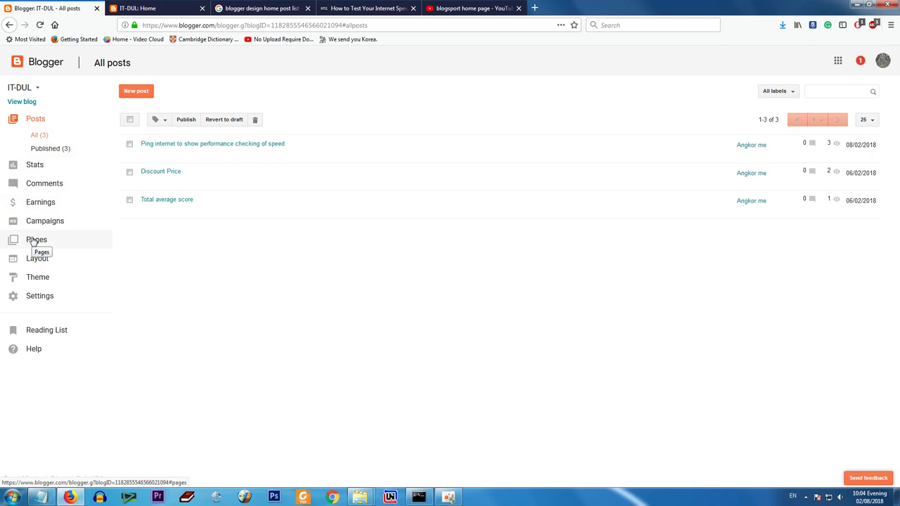
{"action": "left_click", "coordinate": [34, 241]}
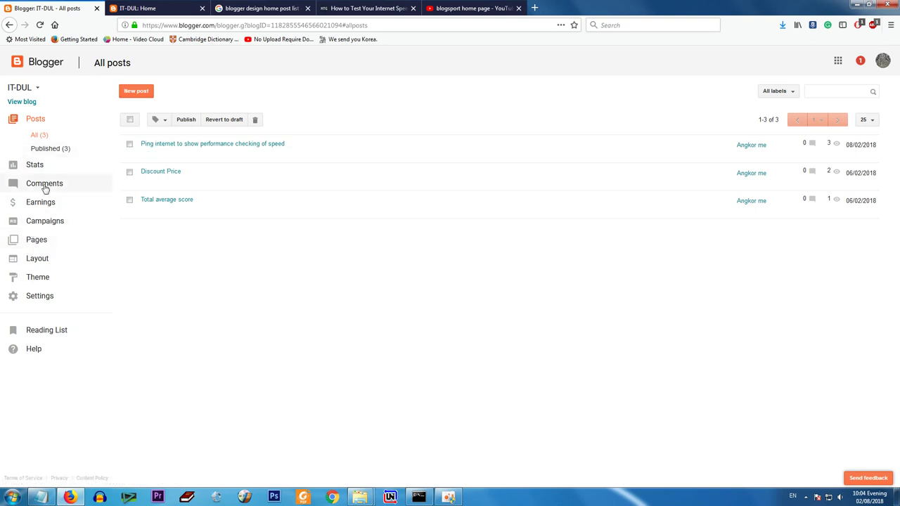
{"action": "left_click", "coordinate": [32, 241]}
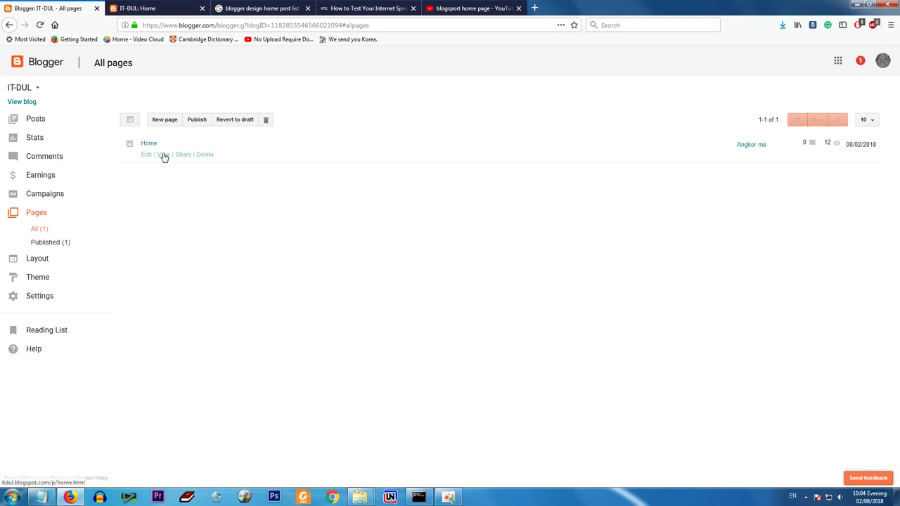
- View the published Home page and copy the /p/home.html part of its address
{"action": "left_click", "coordinate": [163, 155]}
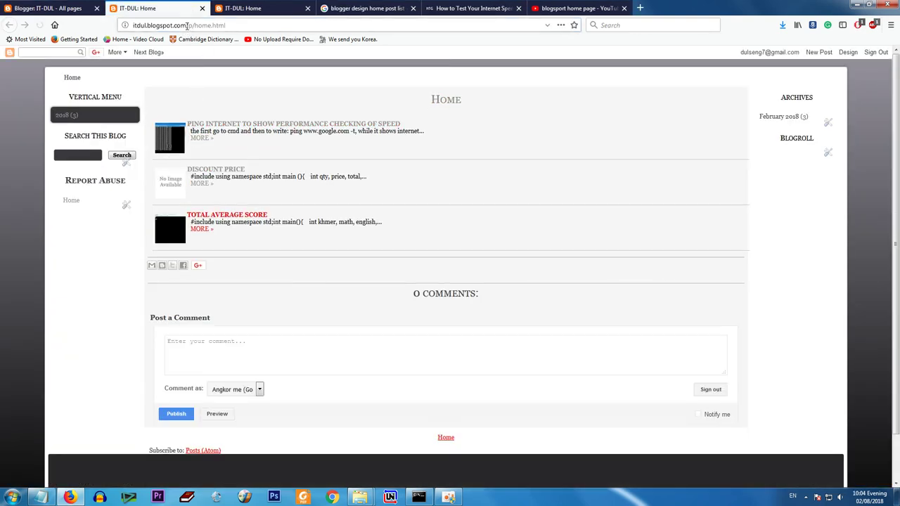
{"action": "left_click_drag", "start_coordinate": [187, 25], "coordinate": [241, 25]}
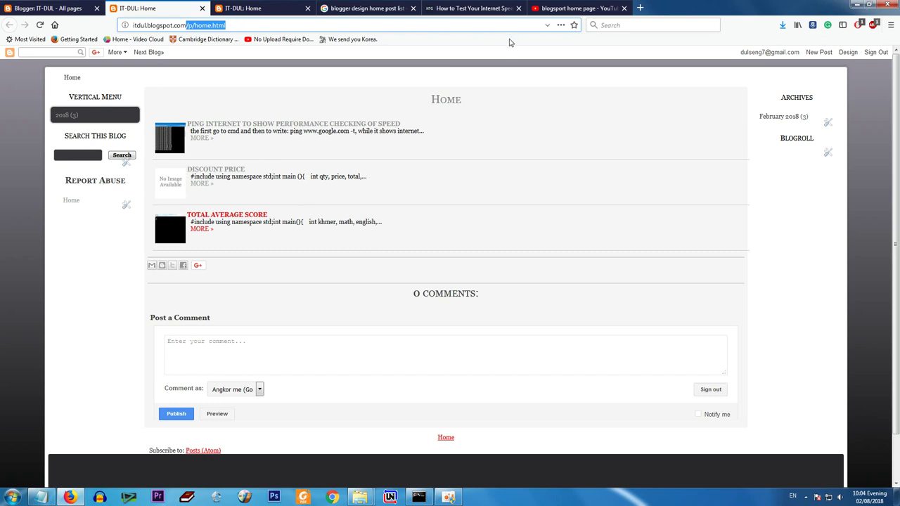
{"action": "right_click", "coordinate": [208, 26]}
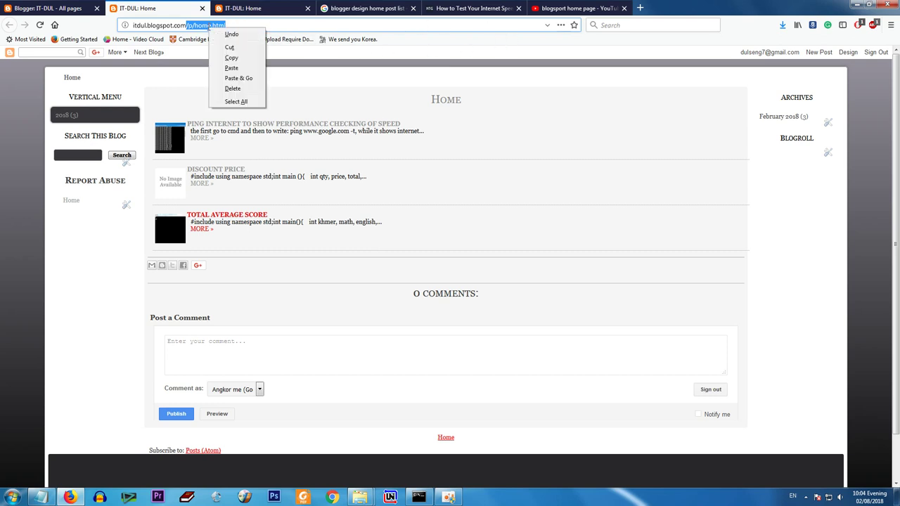
{"action": "left_click", "coordinate": [232, 56]}
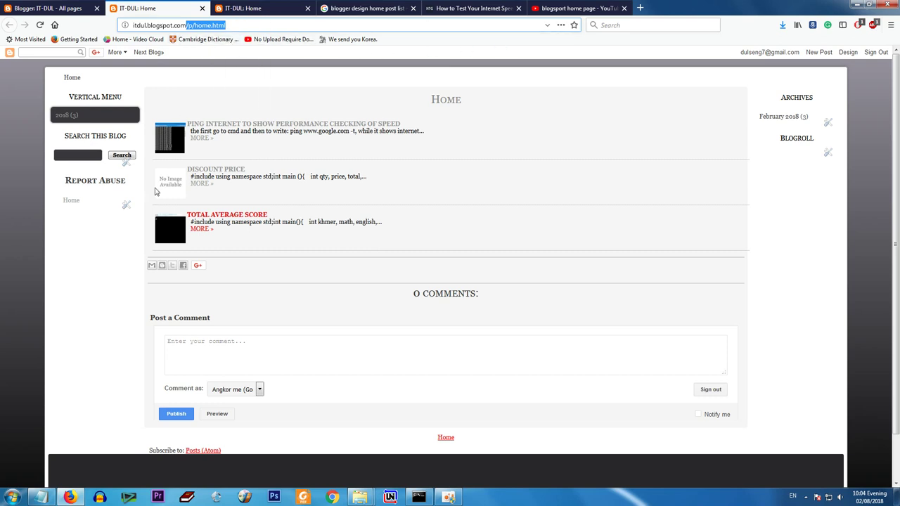
- Return to the Blogger dashboard and open Custom Redirects for editing in the blog's search preferences
{"action": "left_click", "coordinate": [28, 7]}
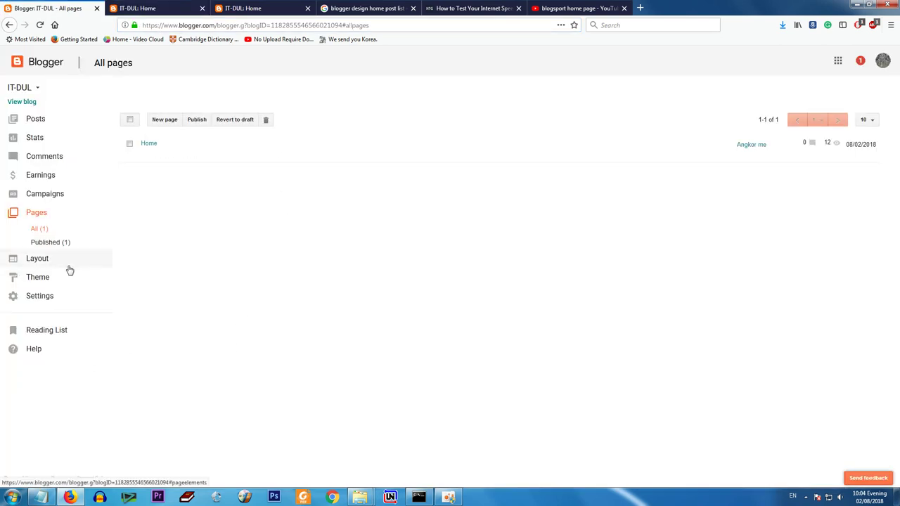
{"action": "left_click", "coordinate": [42, 295]}
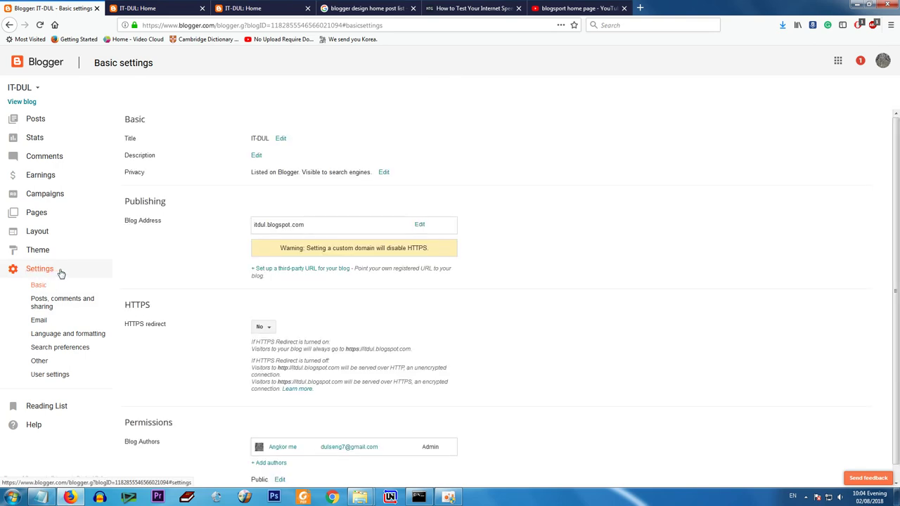
{"action": "left_click", "coordinate": [59, 348]}
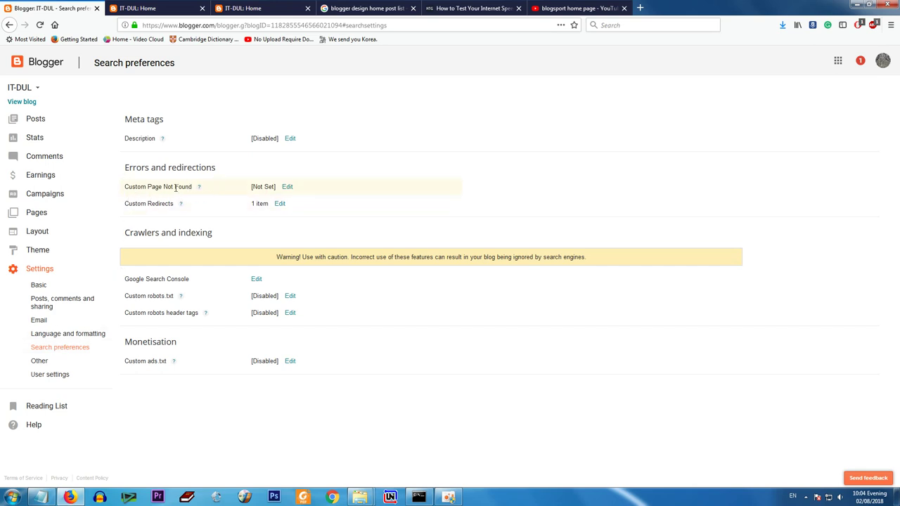
{"action": "left_click_drag", "start_coordinate": [125, 206], "coordinate": [178, 209]}
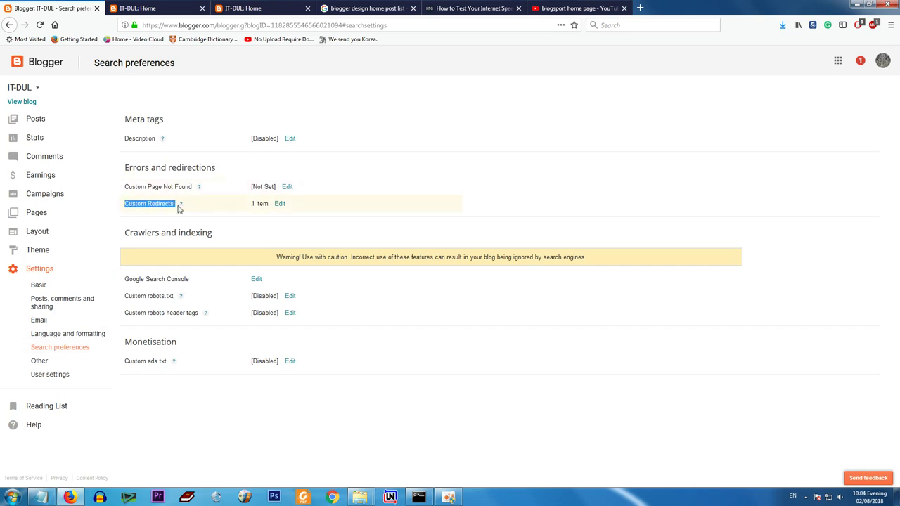
{"action": "left_click", "coordinate": [167, 218]}
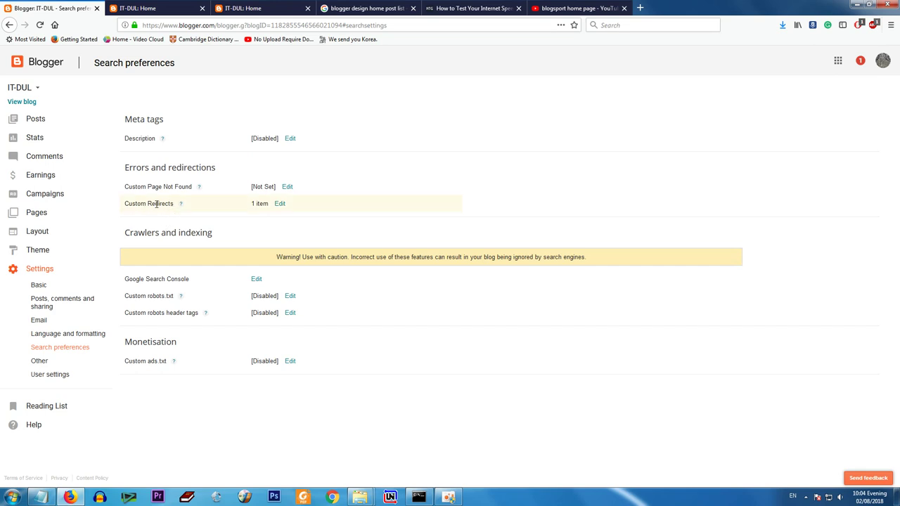
{"action": "left_click", "coordinate": [280, 205]}
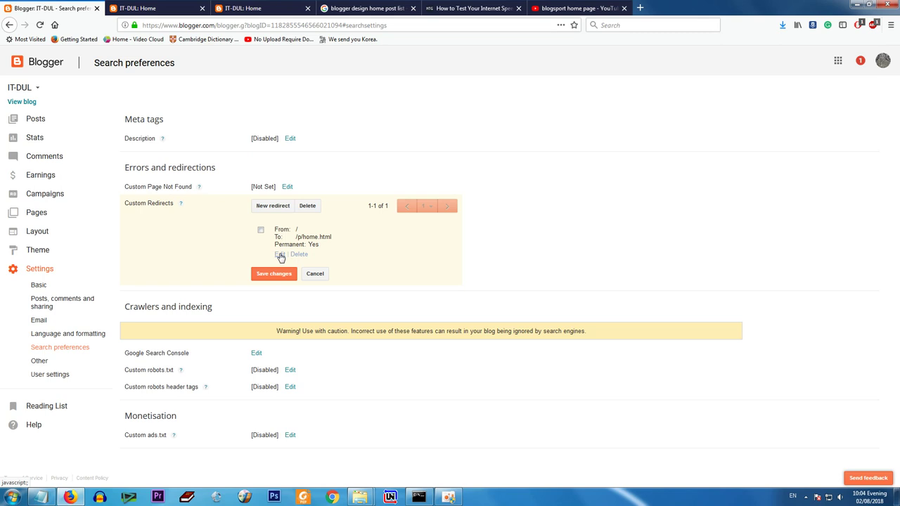
- Edit the existing custom redirect to go from / to /p/home.html permanently, checking the page's address, and save the changes
{"action": "left_click", "coordinate": [280, 255]}
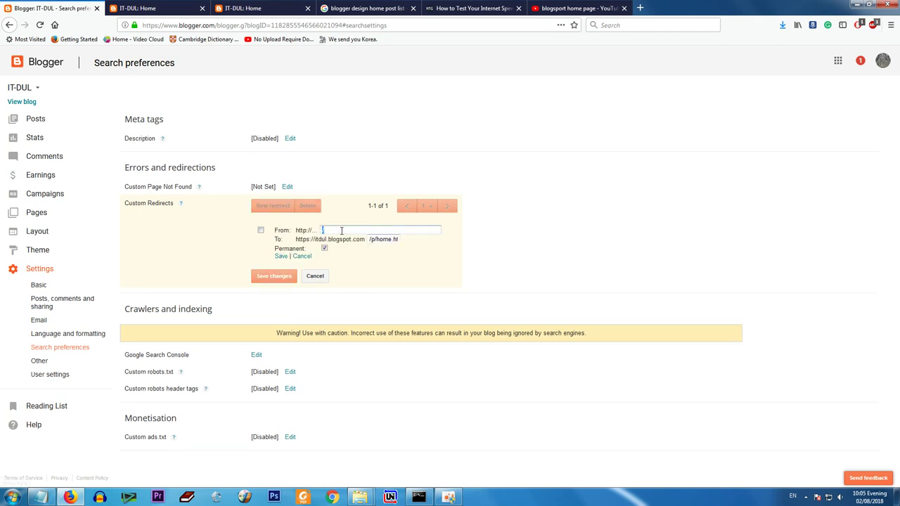
{"action": "key", "text": "BackSpace"}
{"action": "key", "text": "Tab"}
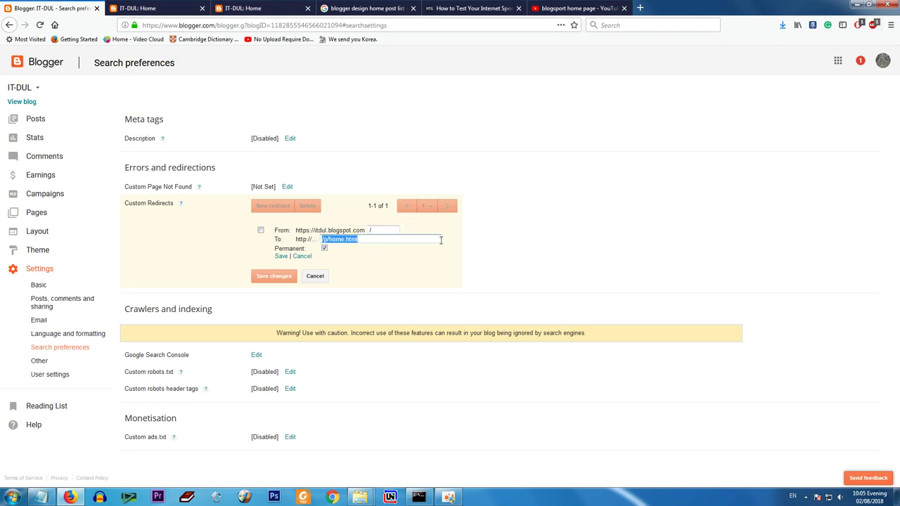
{"action": "left_click", "coordinate": [385, 237]}
{"action": "left_click_drag", "start_coordinate": [379, 239], "coordinate": [322, 239]}
{"action": "left_click", "coordinate": [273, 230]}
{"action": "left_click", "coordinate": [372, 241]}
{"action": "left_click", "coordinate": [246, 8]}
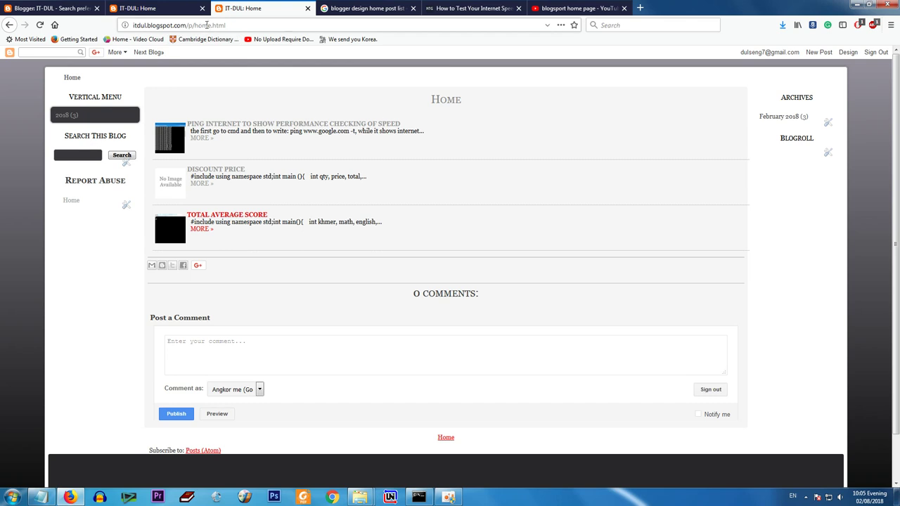
{"action": "left_click", "coordinate": [56, 7]}
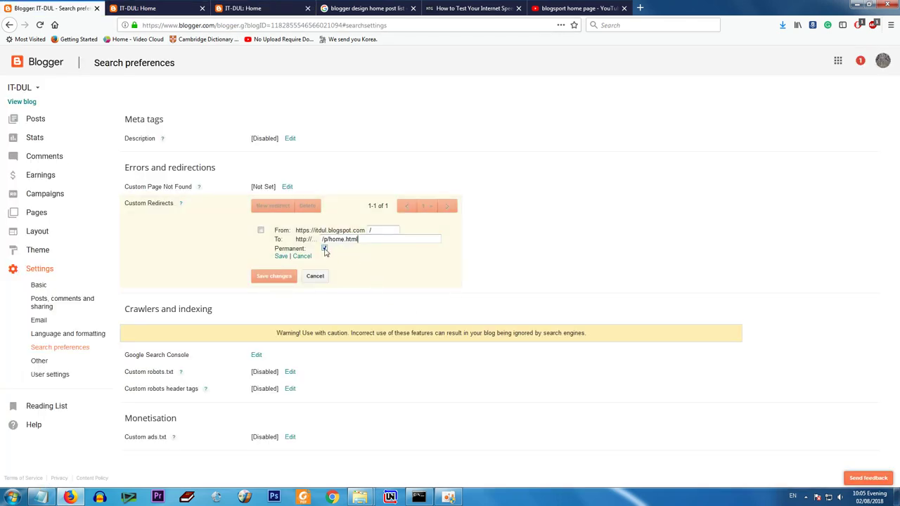
{"action": "left_click", "coordinate": [280, 257]}
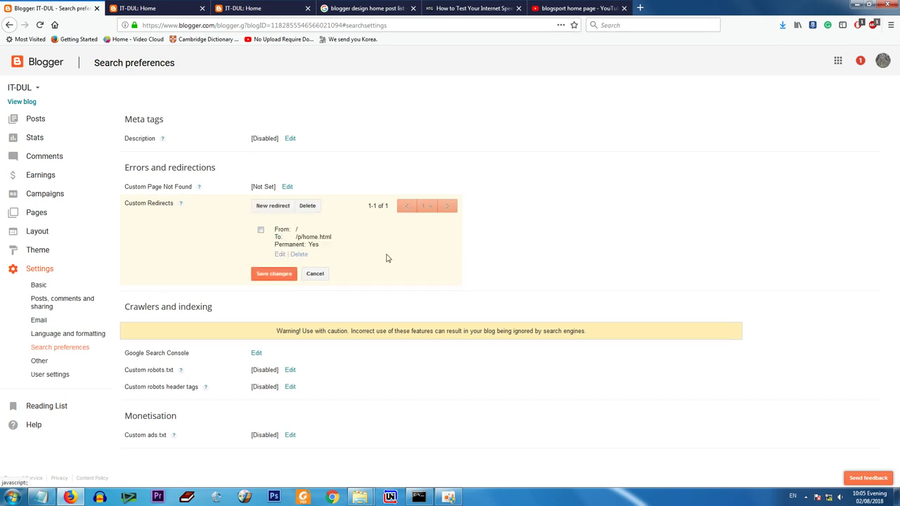
{"action": "left_click", "coordinate": [262, 274]}
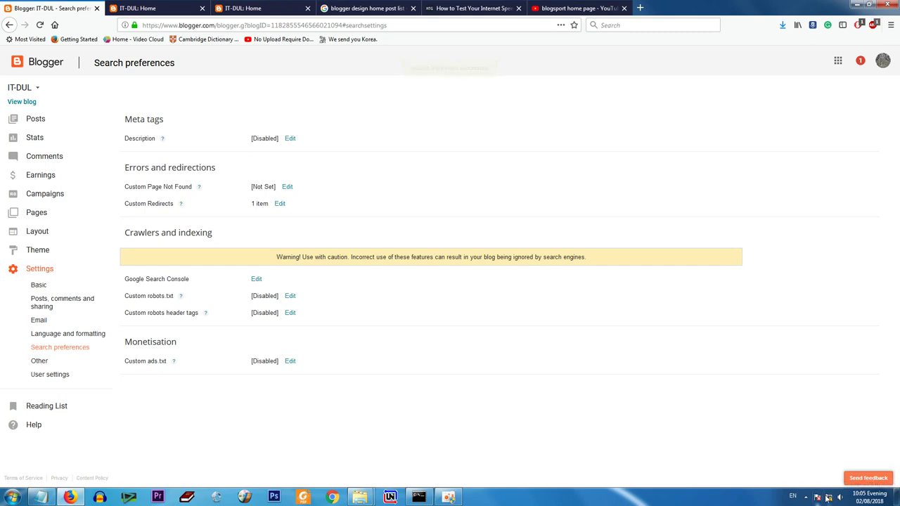
- Check the internet connection in the Command Prompt window running the Google ping and minimize that window
{"action": "left_click", "coordinate": [419, 497]}
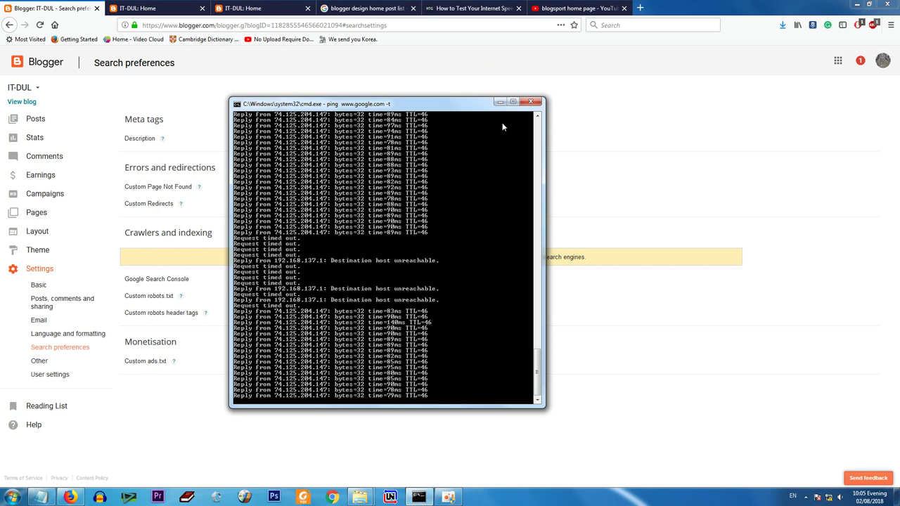
{"action": "left_click", "coordinate": [501, 102]}
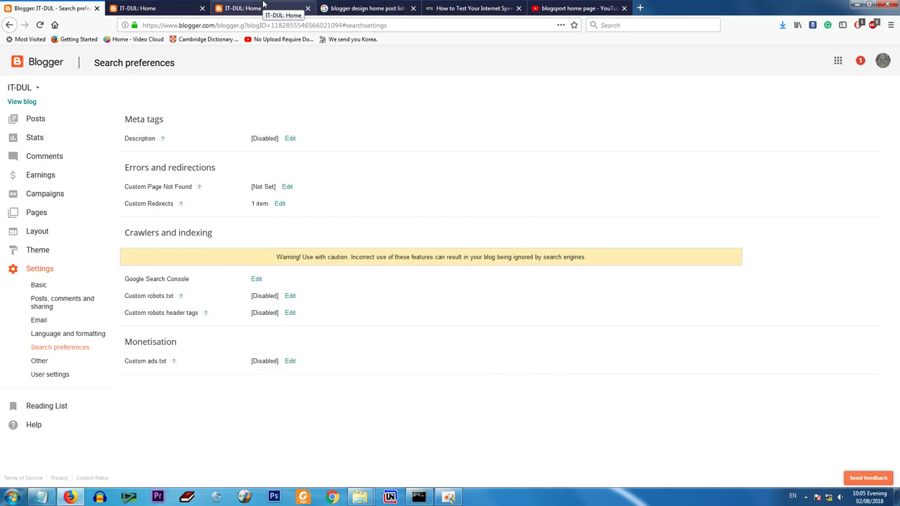
- Reload the published page at itdul.blogspot.com/p/home.html and look over its list of recent posts
{"action": "left_click", "coordinate": [159, 7]}
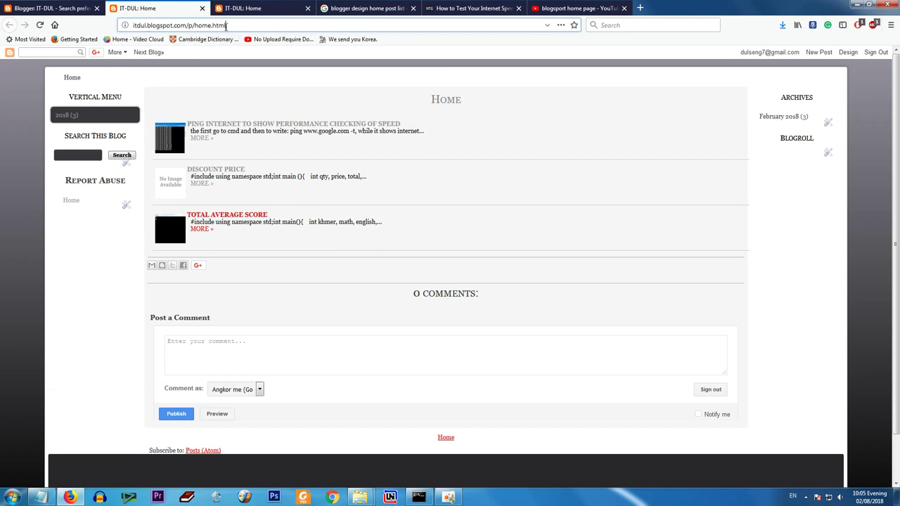
{"action": "key", "text": "Return"}
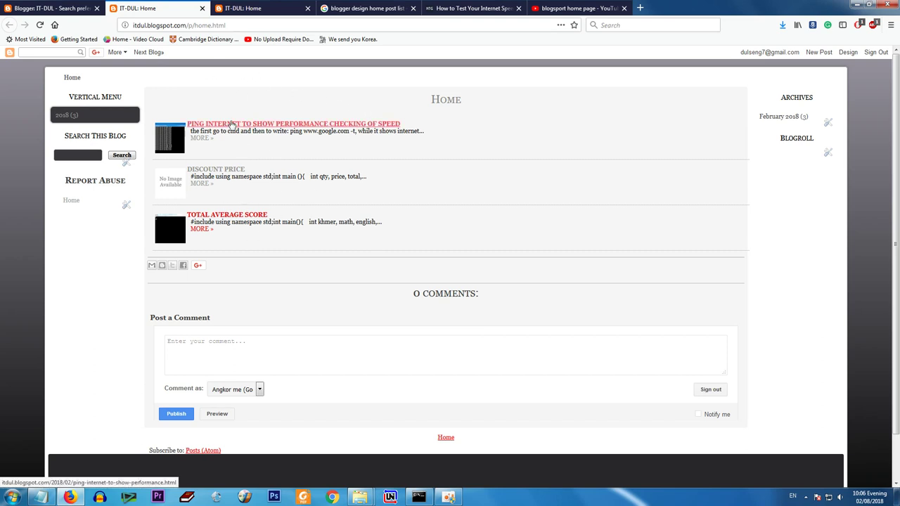
{"action": "scroll", "coordinate": [219, 91], "scroll_direction": "down", "scroll_amount": 1}
{"action": "scroll", "coordinate": [225, 105], "scroll_direction": "up", "scroll_amount": 1}
{"action": "scroll", "coordinate": [228, 130], "scroll_direction": "down", "scroll_amount": 1}
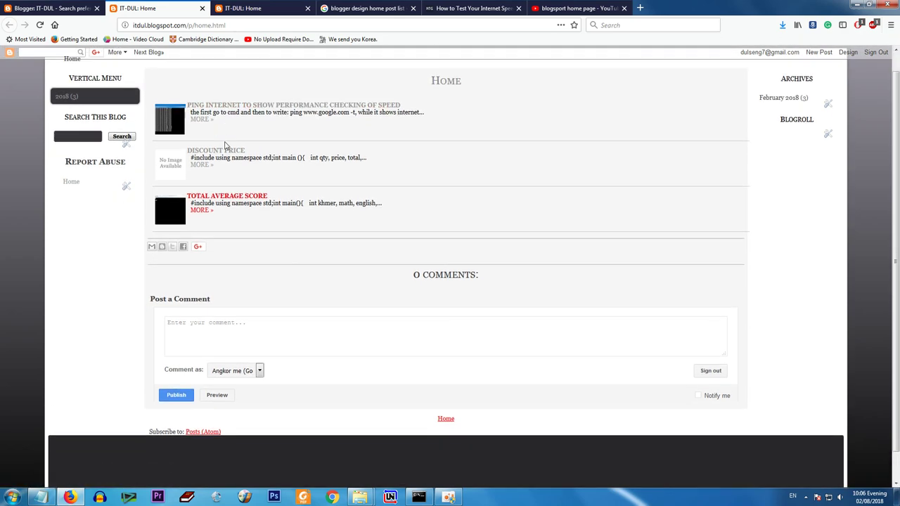
- Open the IT-DUL blog's posts overview in the Blogger dashboard and return to the published Home page to review it
{"action": "left_click", "coordinate": [54, 7]}
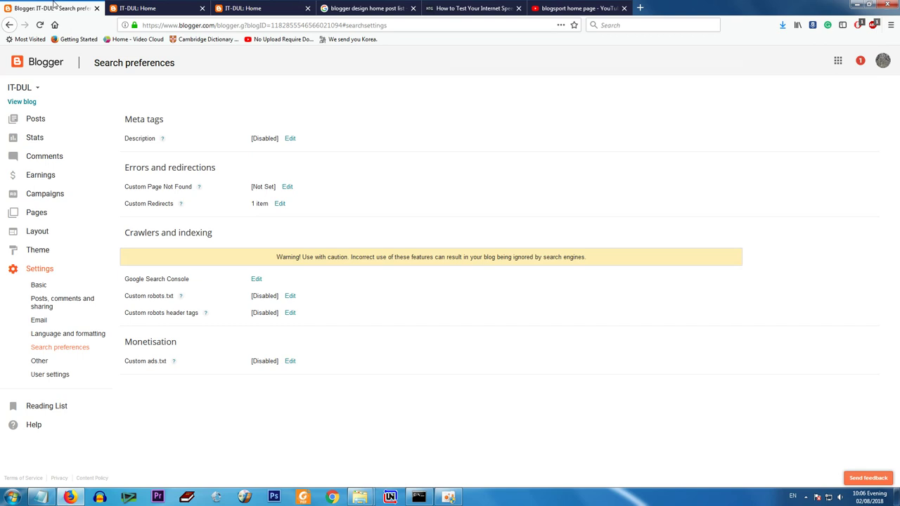
{"action": "left_click", "coordinate": [23, 89]}
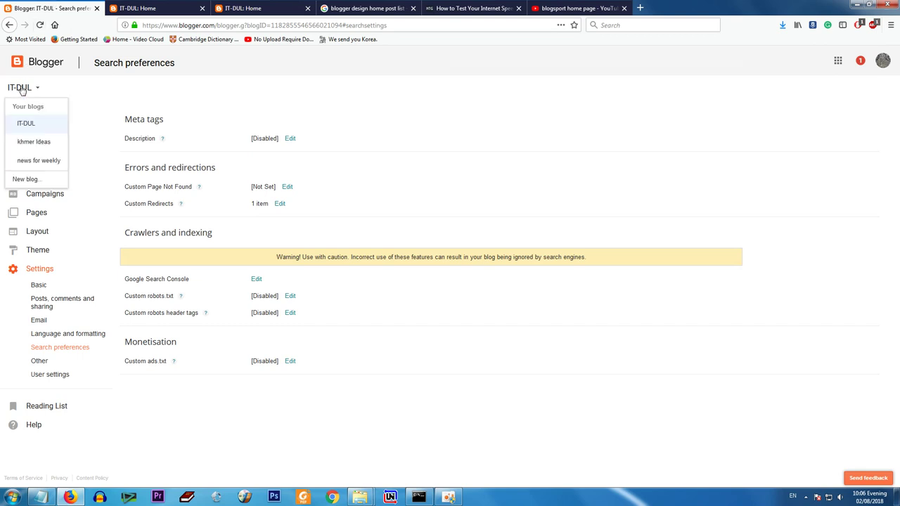
{"action": "left_click", "coordinate": [26, 123]}
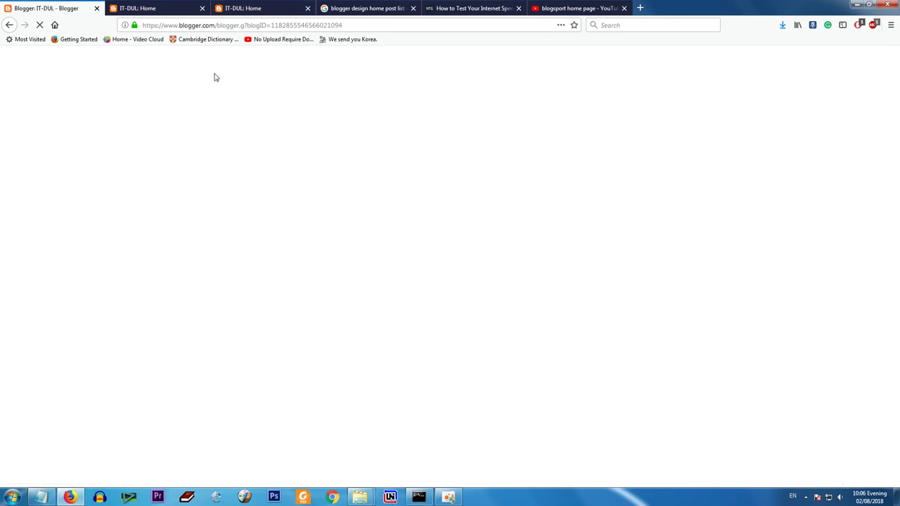
{"action": "key", "text": "ctrl+Tab"}
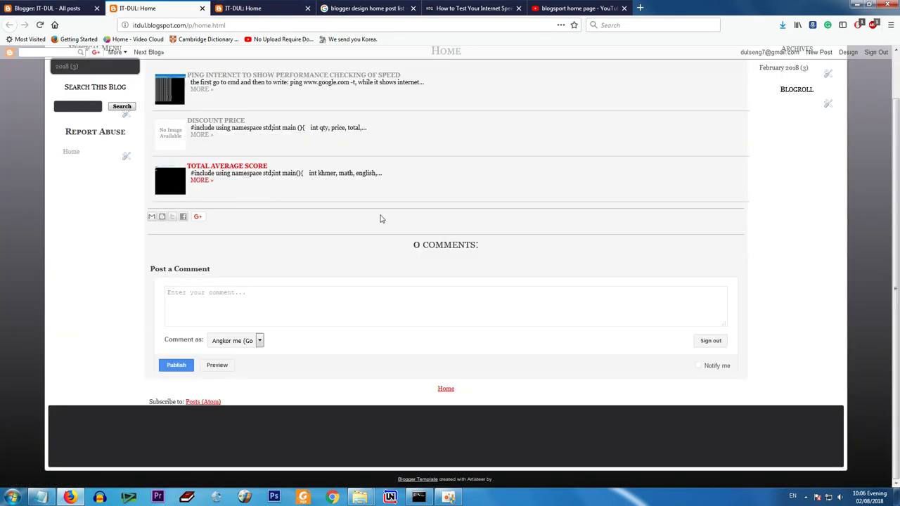
{"action": "scroll", "coordinate": [380, 218], "scroll_direction": "up", "scroll_amount": 1}
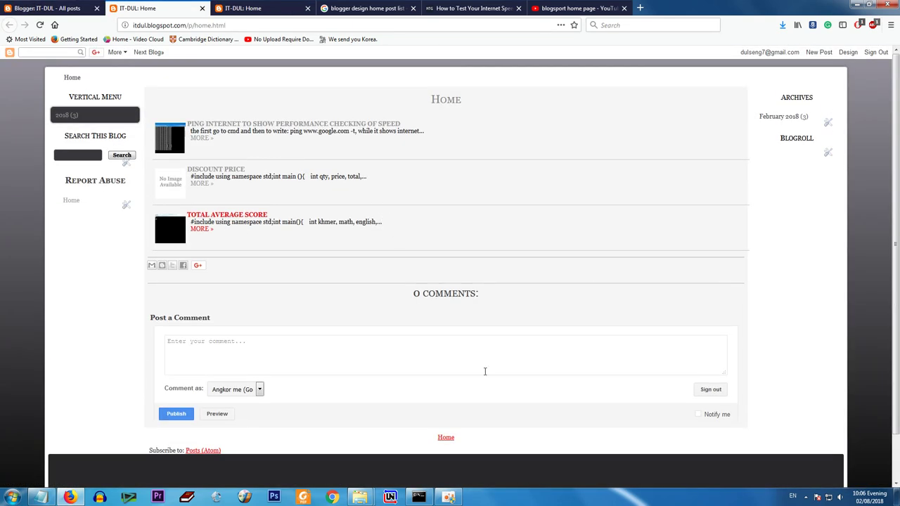